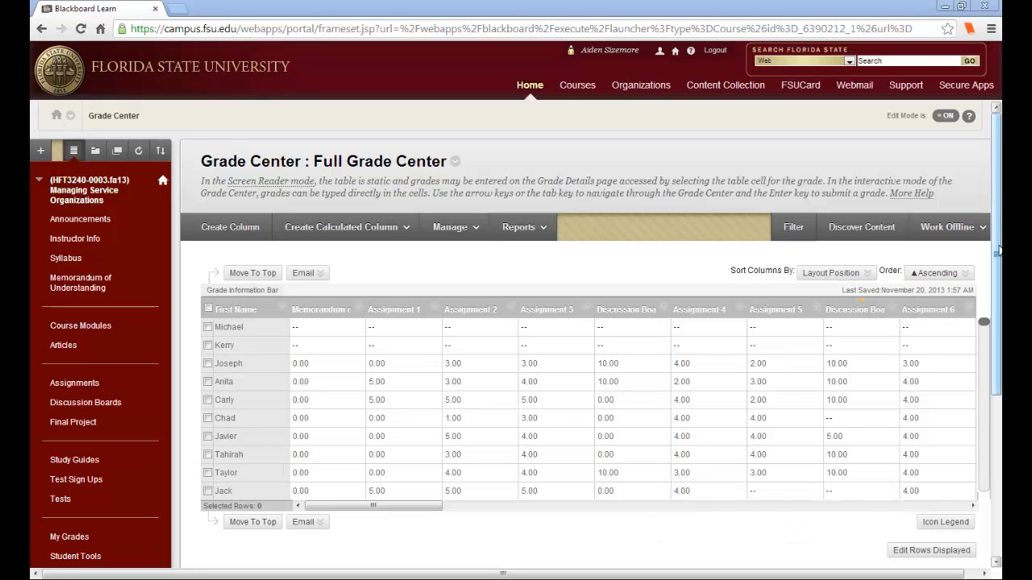
Step: Open the Grade Questions page for Assignment 23 from the Full Grade Center
left_click_drag(998, 250, 999, 408)
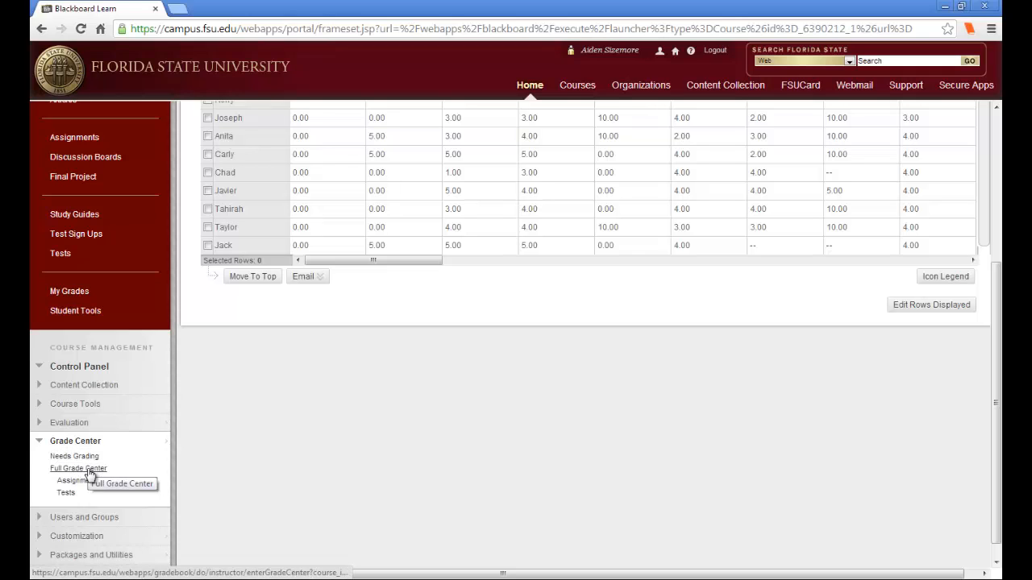
left_click_drag(1000, 384, 999, 250)
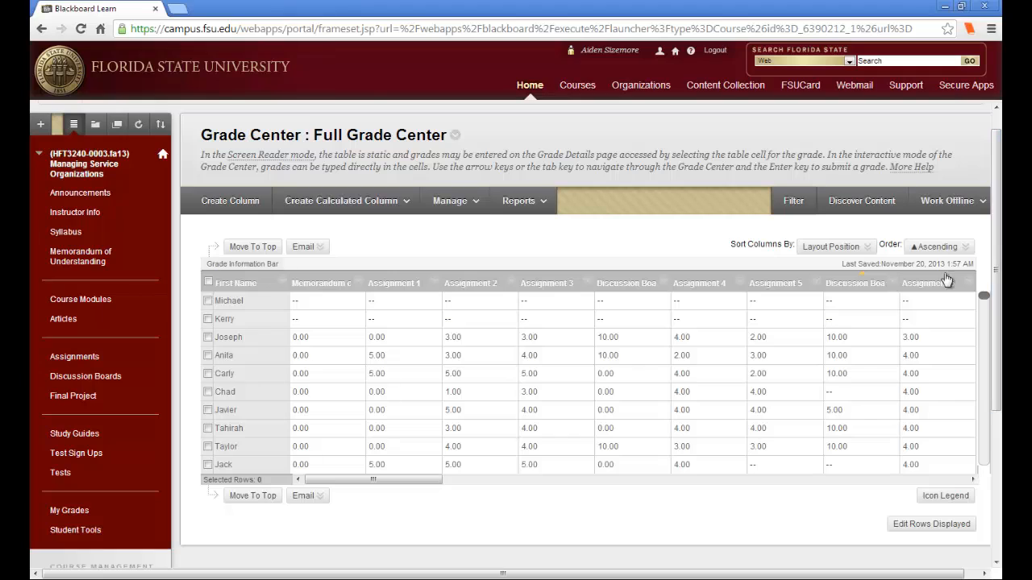
left_click(303, 496)
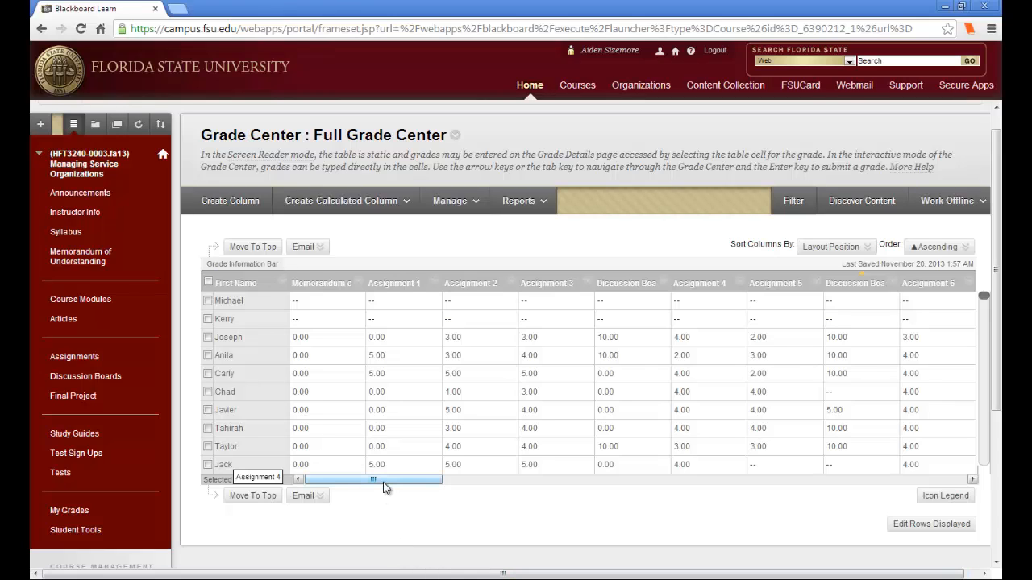
left_click_drag(385, 487, 906, 493)
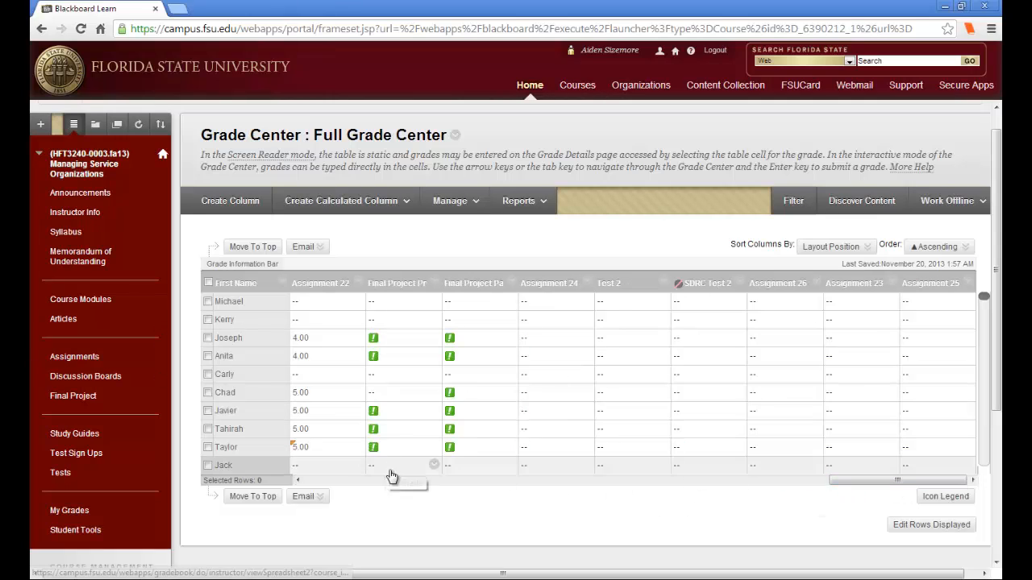
left_click(309, 495)
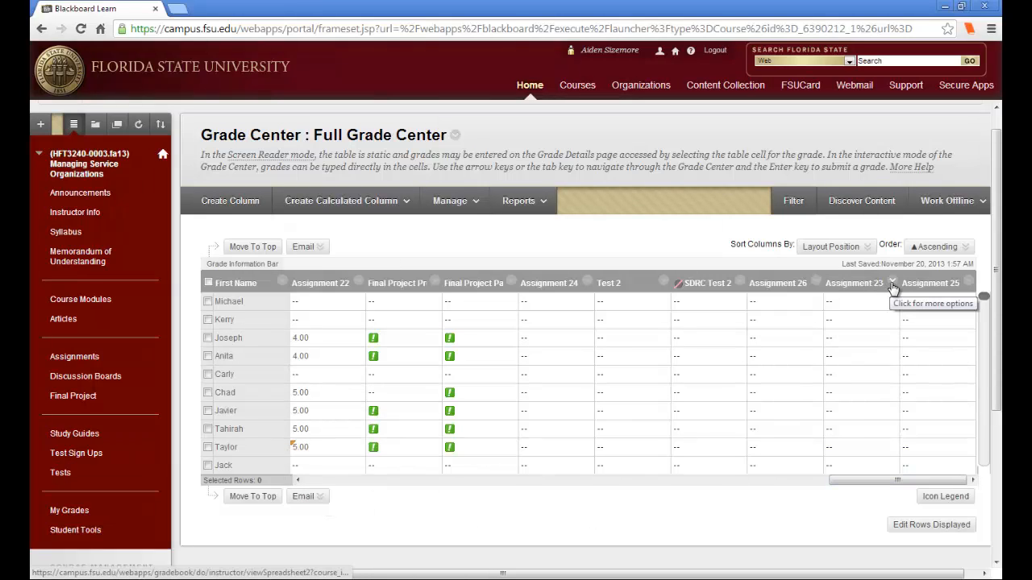
left_click(893, 286)
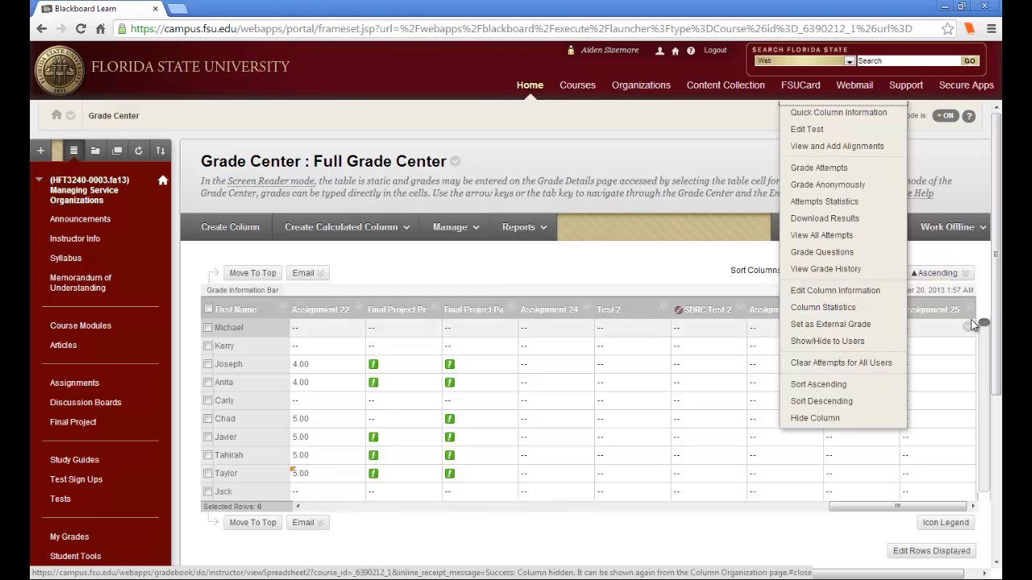
left_click(657, 282)
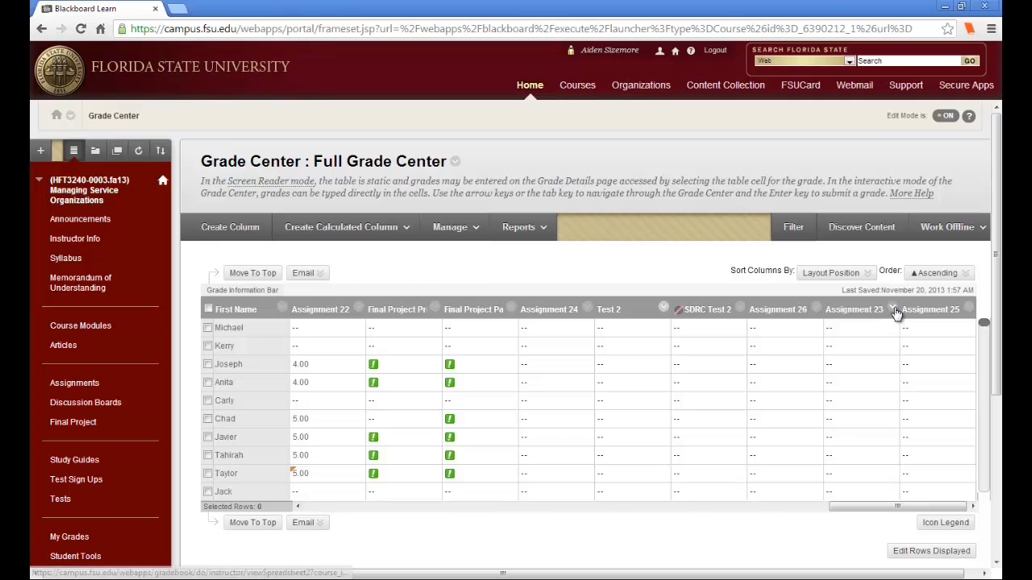
left_click(893, 309)
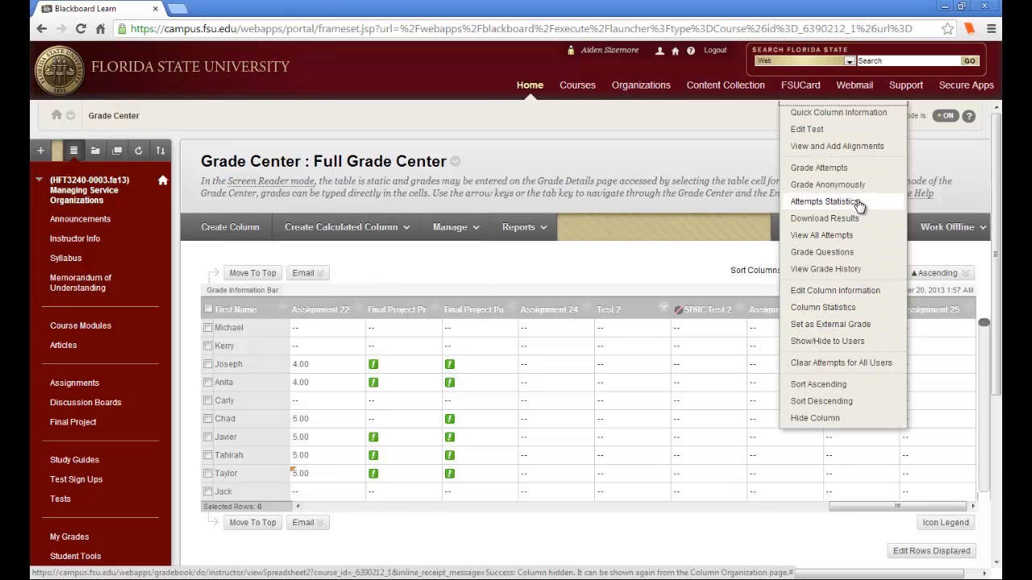
left_click(873, 254)
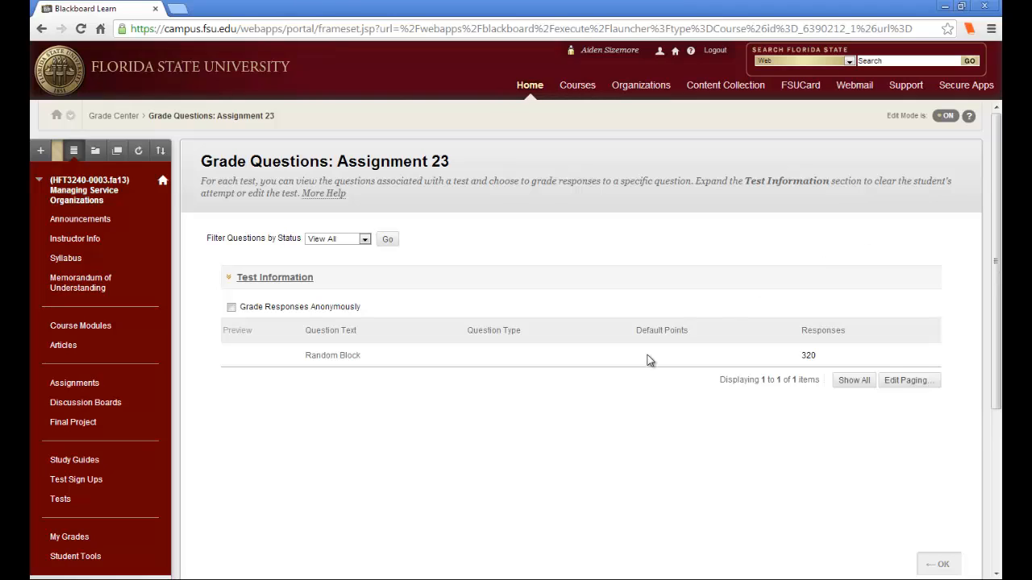
Step: Open the responses to the Random Block question "The hard truth is: Selfish companies cannot survive"
left_click(333, 362)
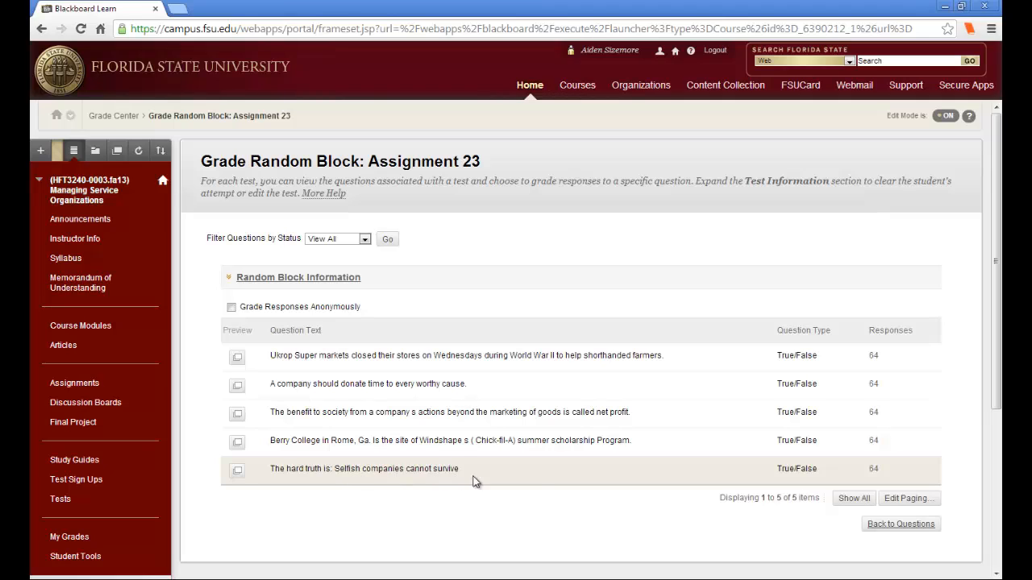
left_click(873, 470)
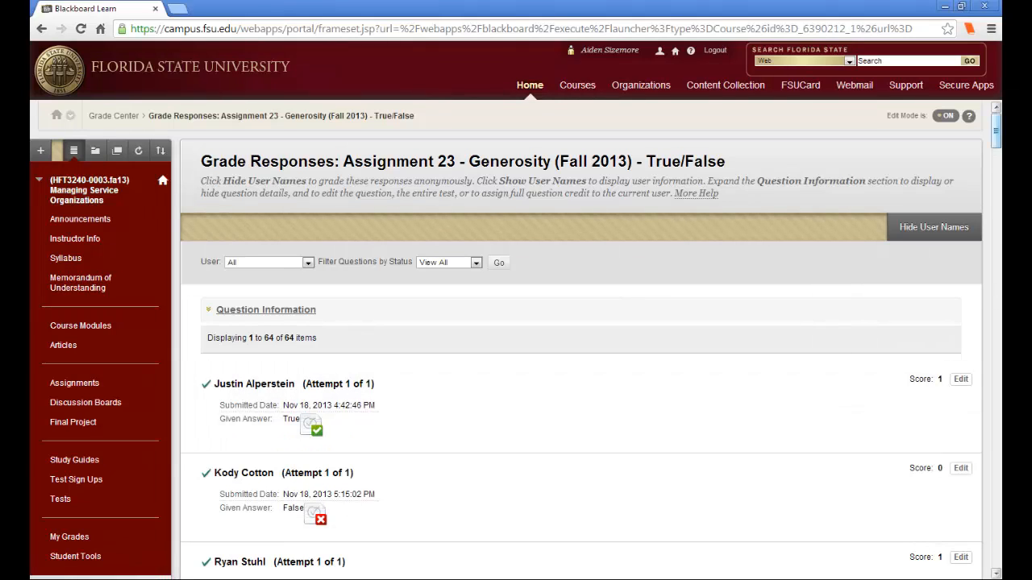
Step: Set the score to 1 for the False answer submitted Nov 18, 2013 5:15:02 PM and submit it
scroll(995, 133, "down", 2)
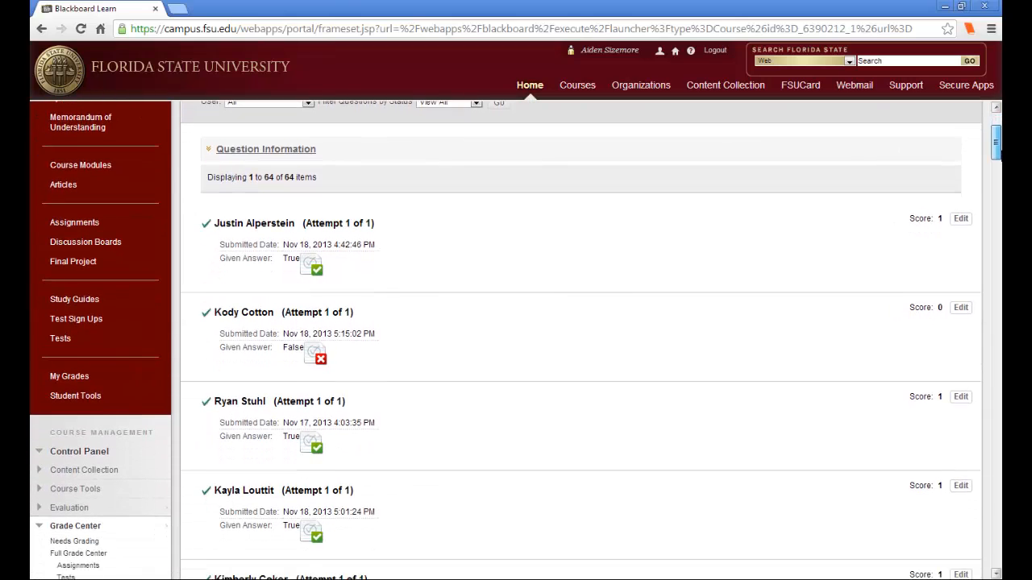
left_click_drag(996, 143, 996, 149)
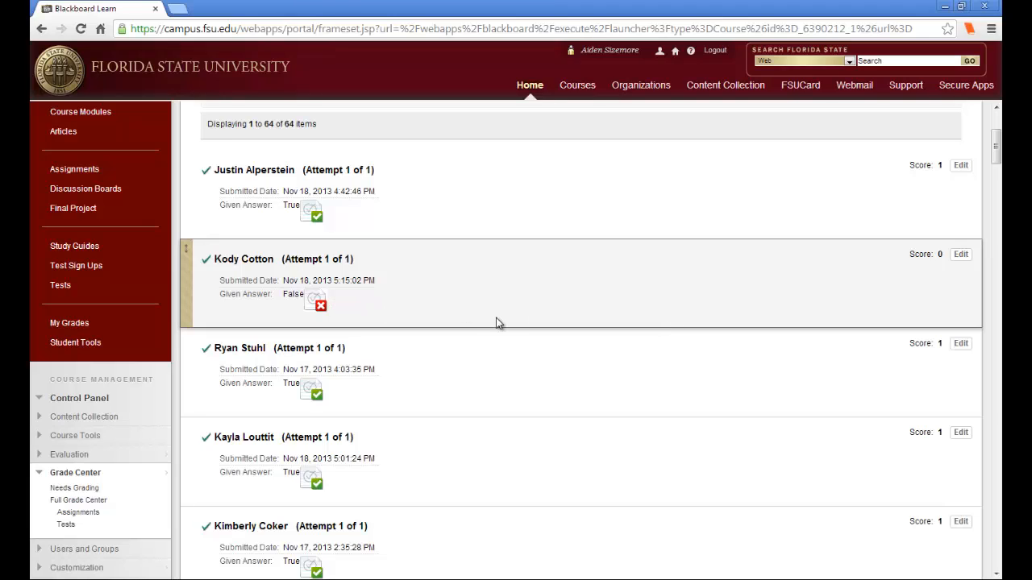
left_click(961, 255)
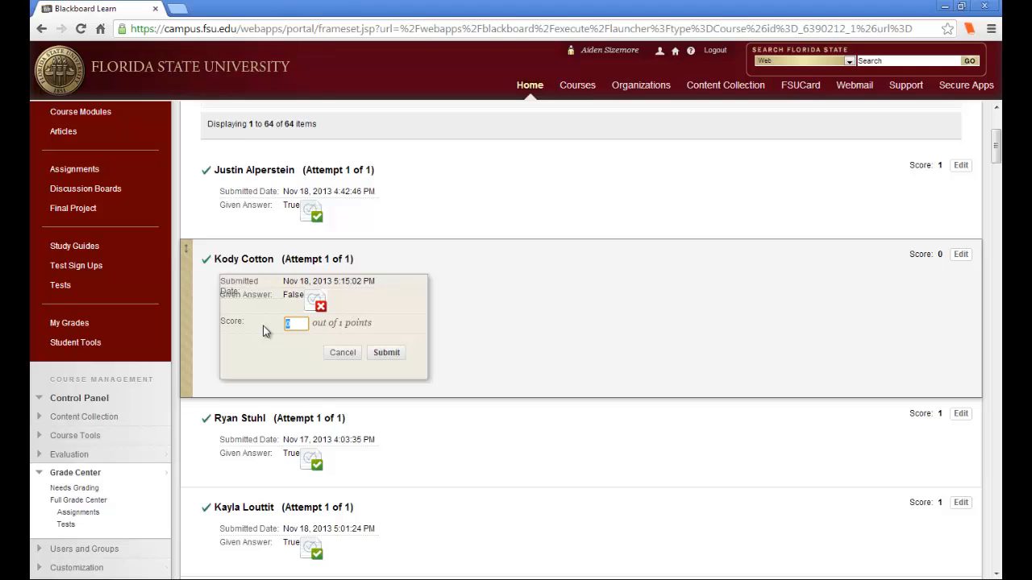
type("1")
left_click(393, 366)
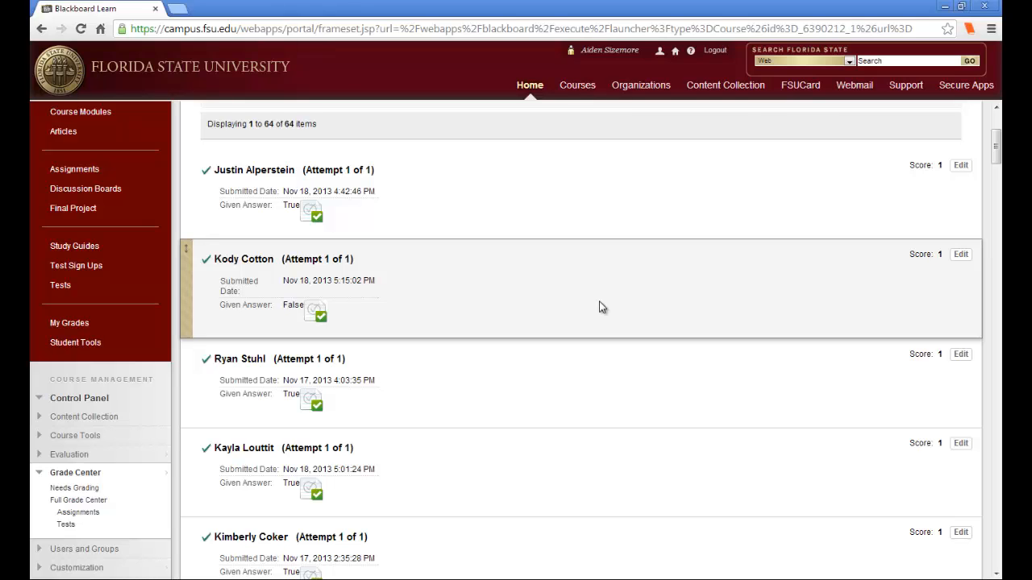
Step: Give 1 point to the False answer submitted Nov 19, 2013 10:34:56 PM and submit the grade
scroll(493, 378, "down", 1)
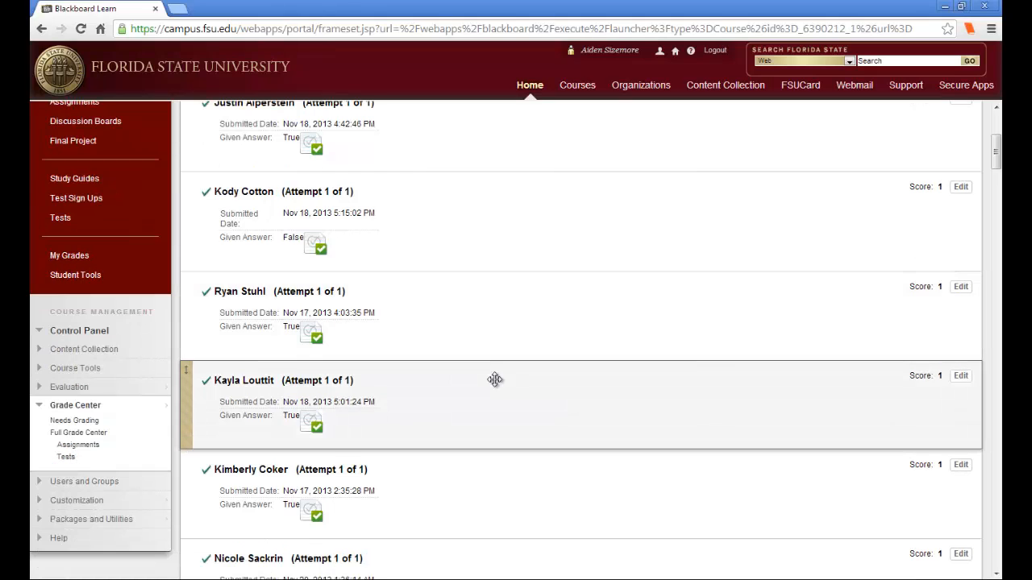
scroll(495, 386, "down", 2)
scroll(495, 385, "down", 3)
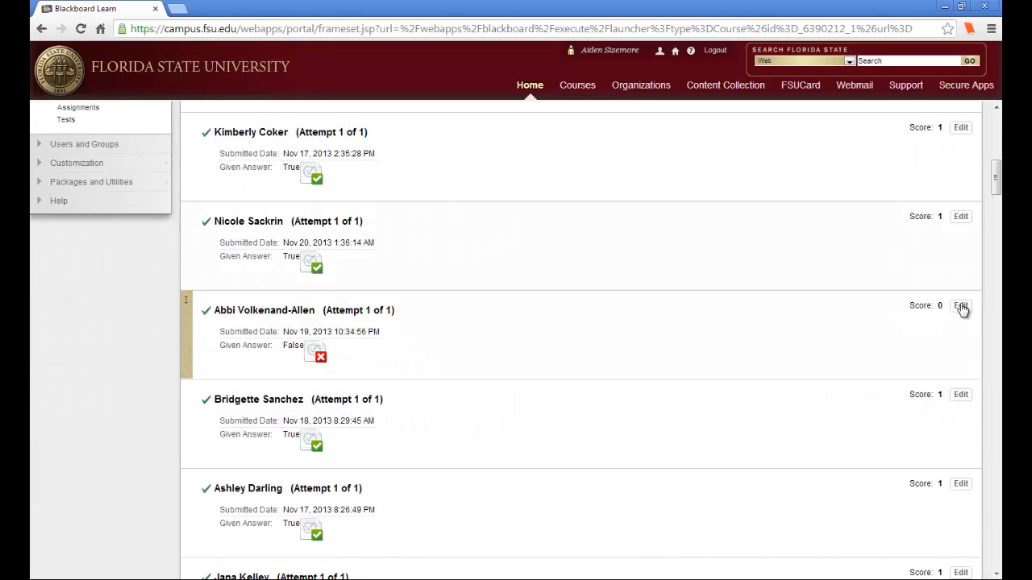
left_click(961, 306)
type("1")
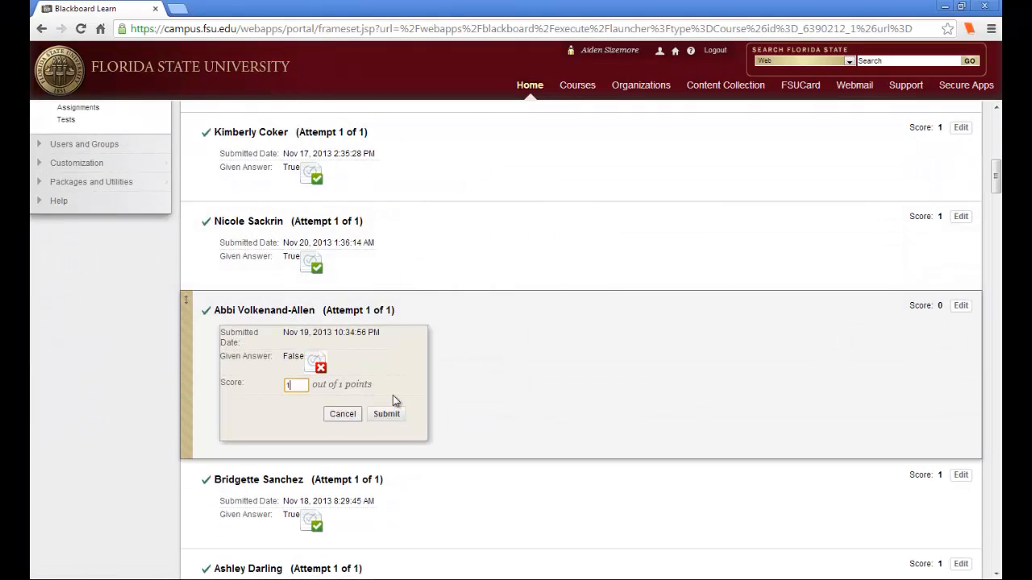
left_click(387, 414)
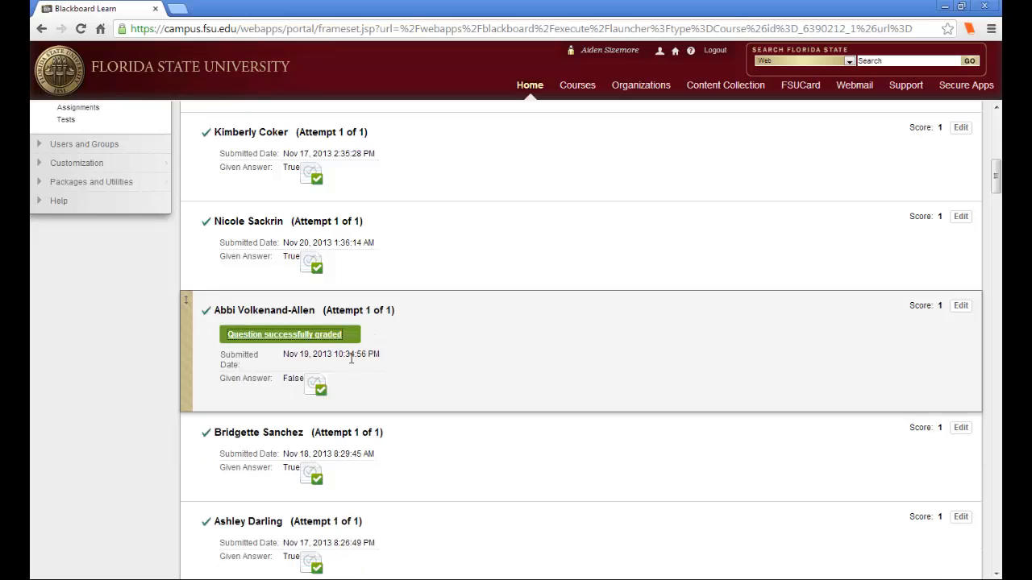
Step: Give 1 point to the False answer submitted Nov 18, 2013 2:06:29 PM and submit the grade
scroll(453, 404, "down", 2)
scroll(453, 405, "down", 4)
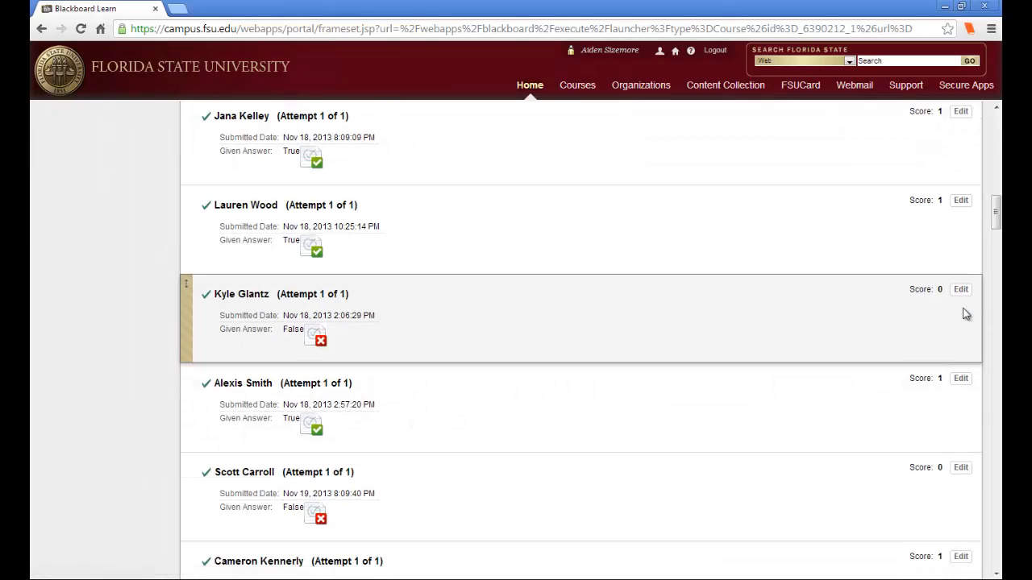
left_click(961, 290)
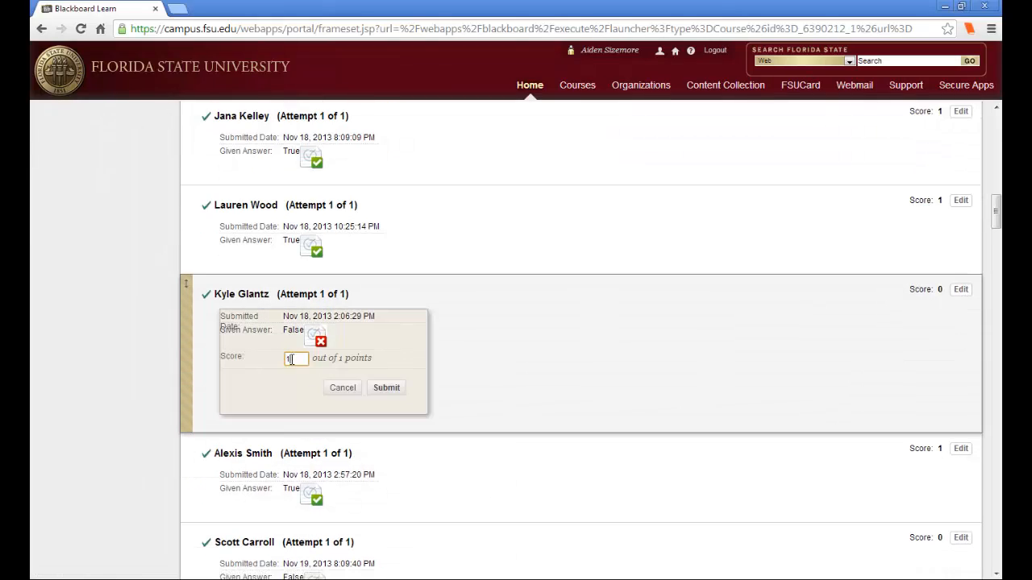
type("1")
left_click(387, 399)
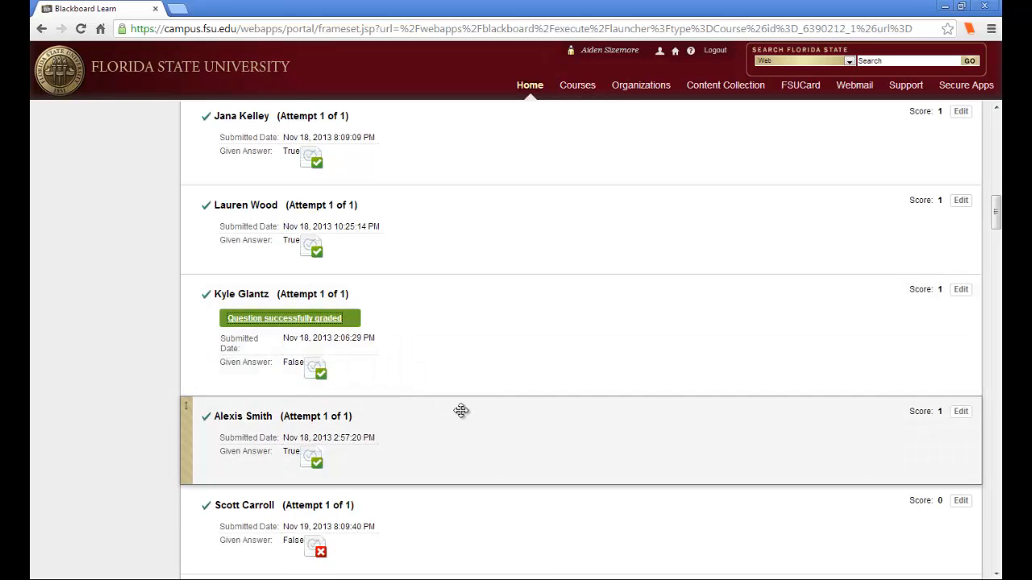
Step: Give 1 point to the False answer submitted Nov 19, 2013 8:09:40 PM and submit the grade
scroll(483, 410, "down", 3)
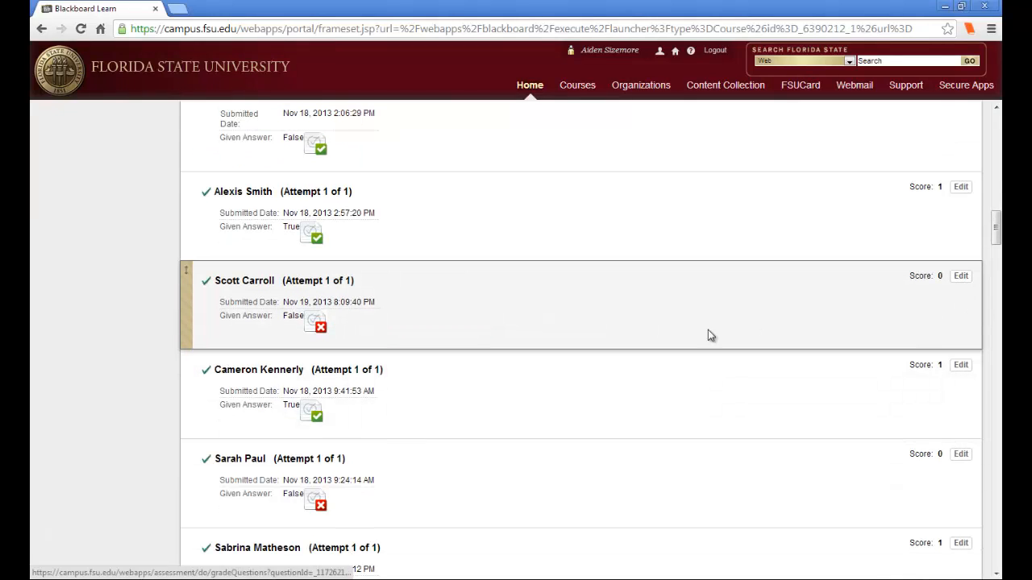
left_click(961, 276)
type("1")
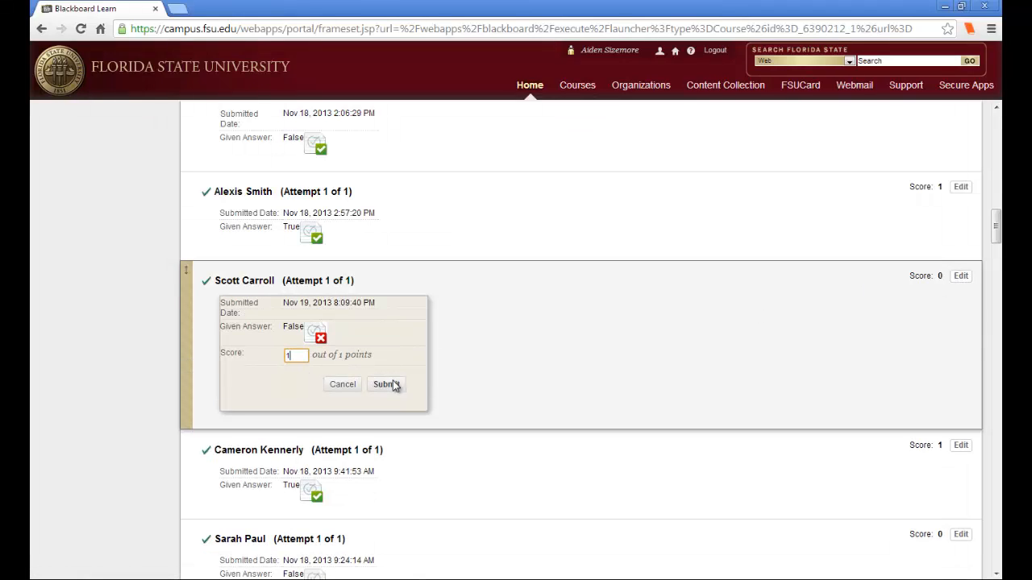
left_click(393, 384)
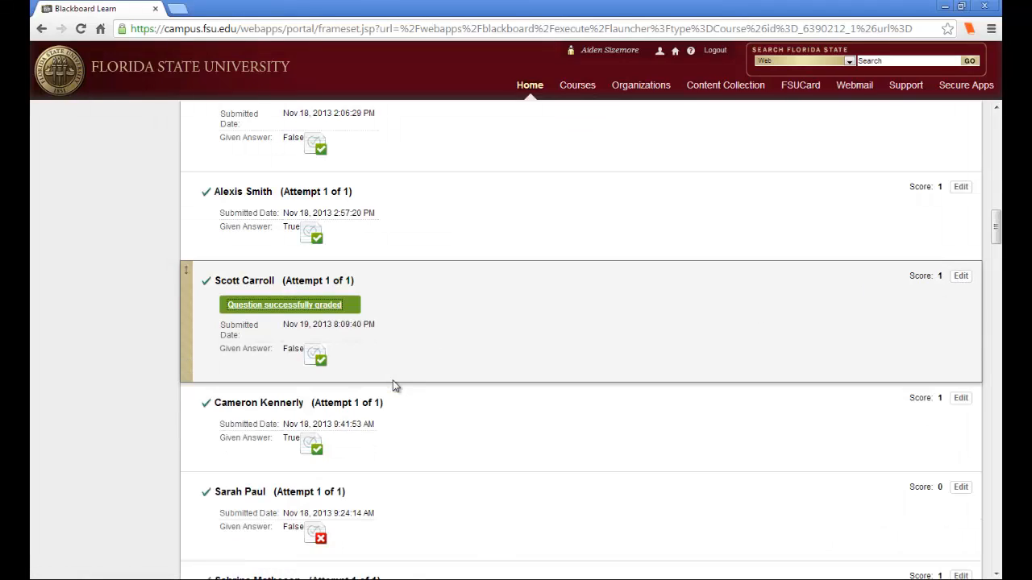